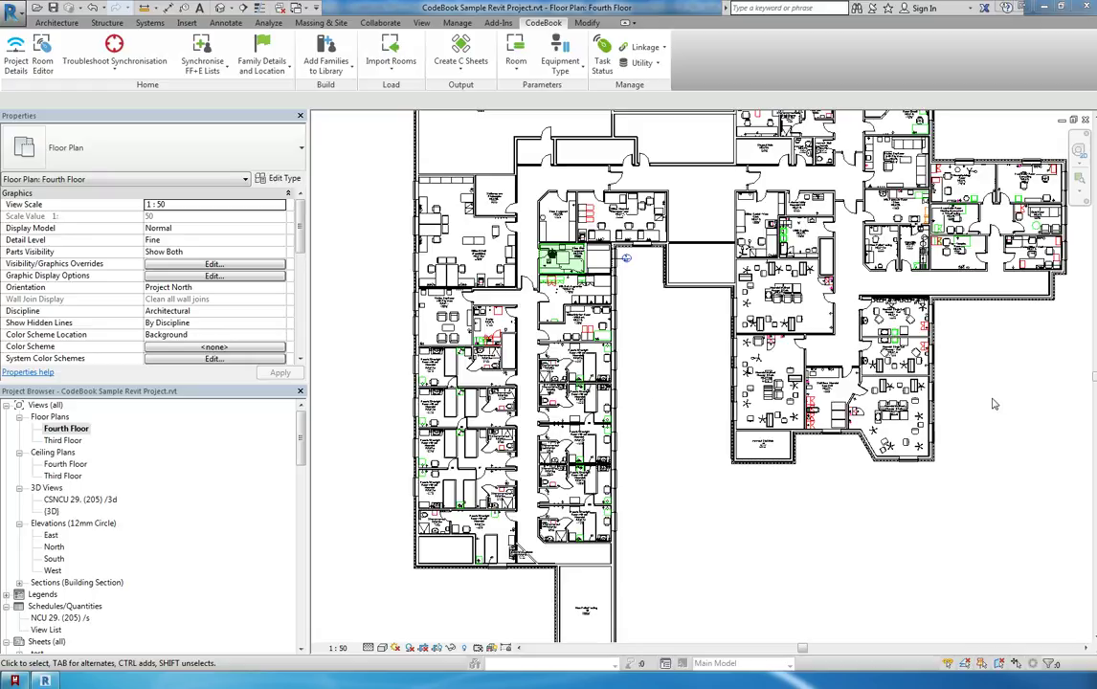
Step: Start a new CodeBook project from the Standard Project – Metric units template and advance to Step 2
middle_drag(993, 364, 913, 384)
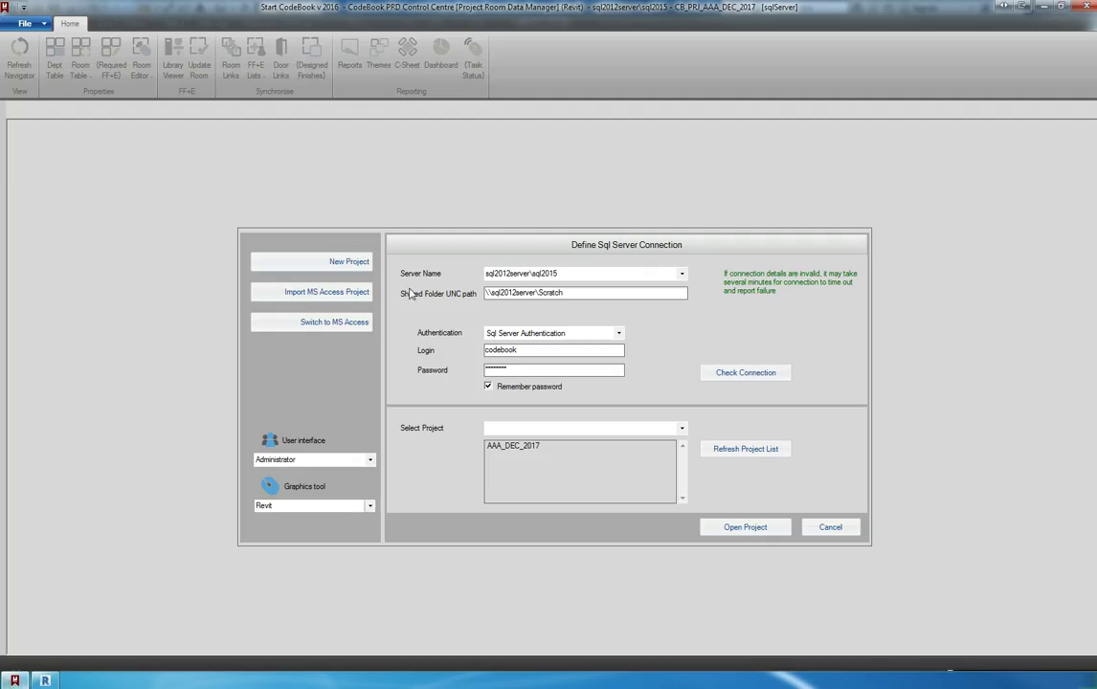
click(329, 263)
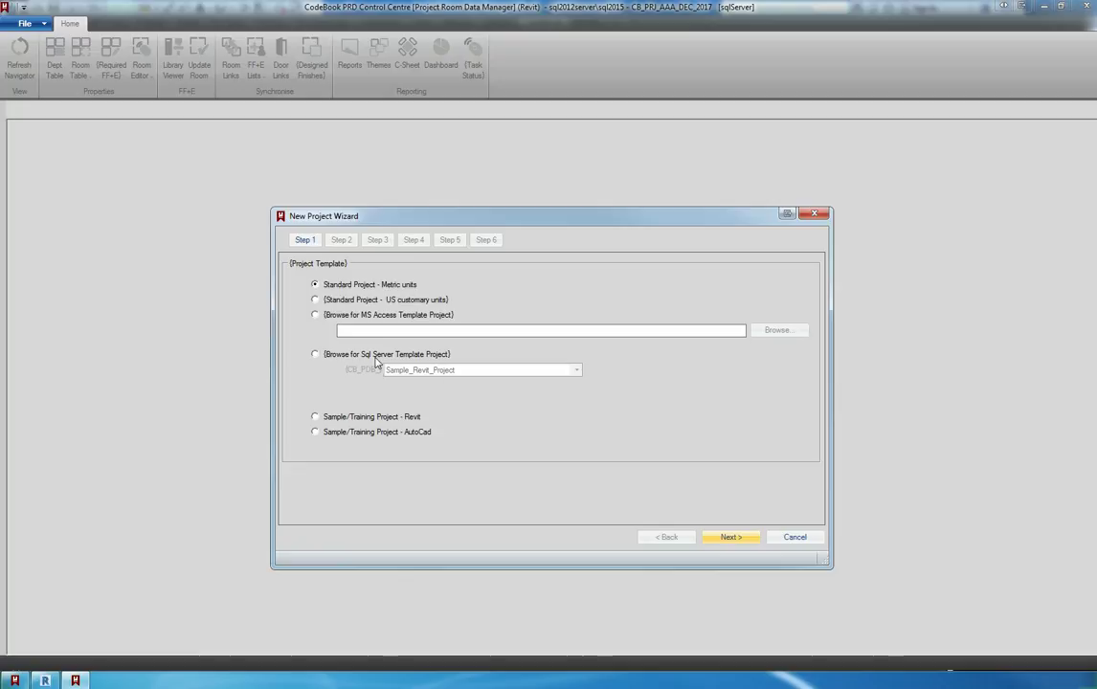
click(341, 356)
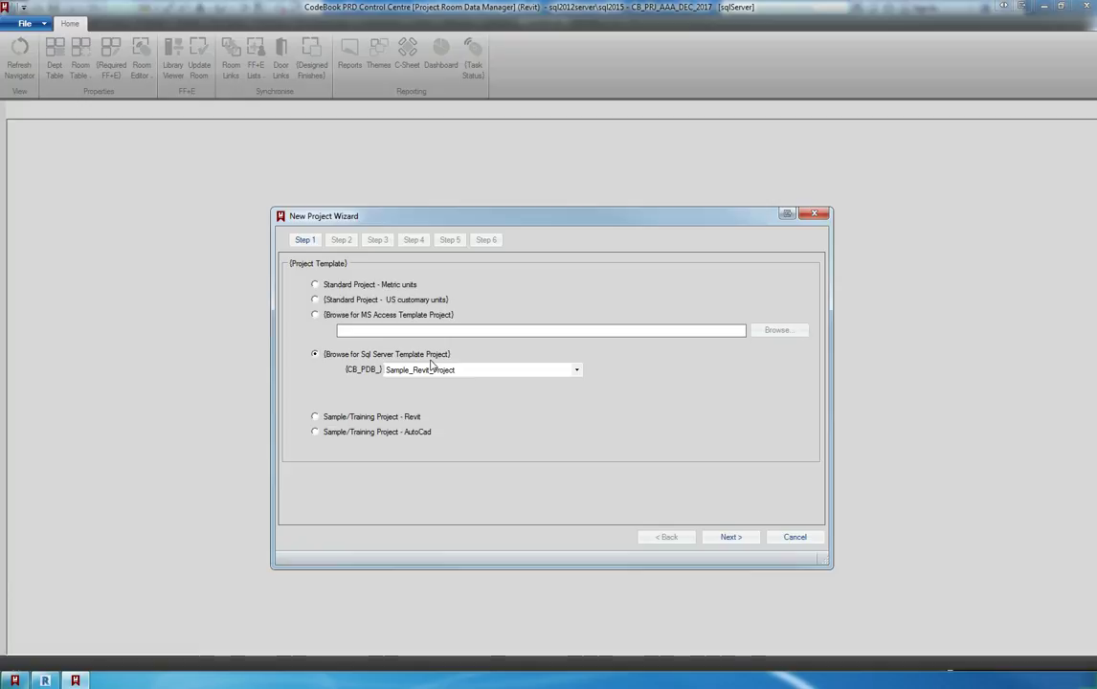
click(360, 285)
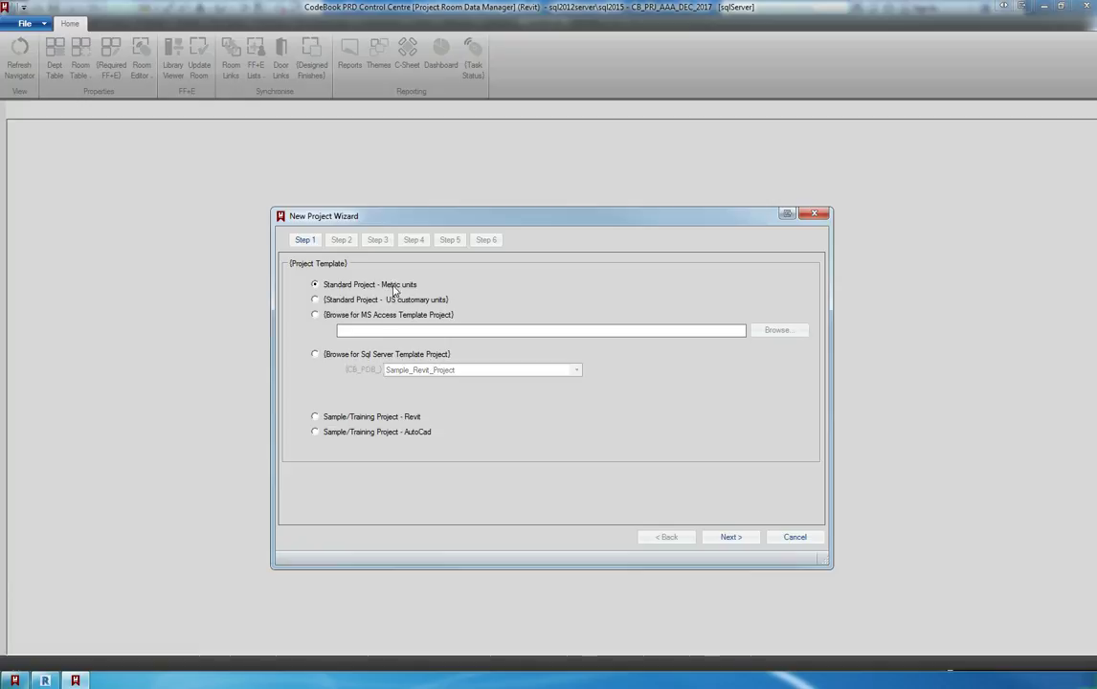
click(723, 537)
Step: Set the project folder to C:\DEMO
click(781, 302)
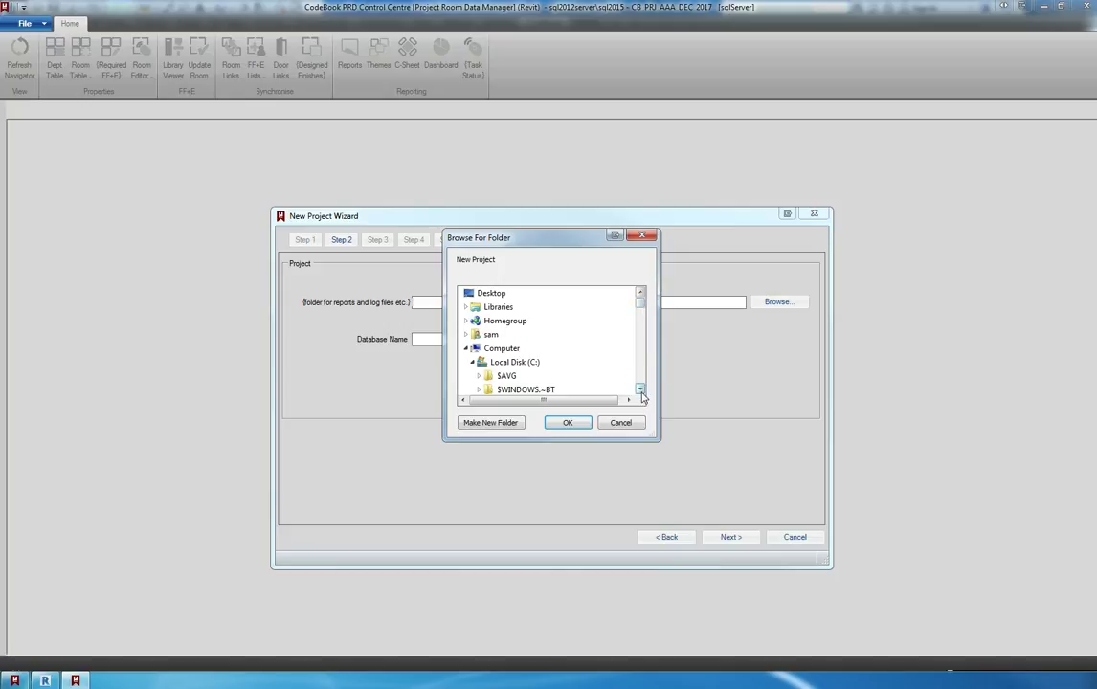
click(641, 389)
click(640, 389)
click(640, 390)
click(640, 389)
click(640, 389)
click(641, 389)
click(640, 389)
click(641, 390)
click(640, 390)
click(640, 292)
click(640, 291)
click(478, 306)
click(505, 349)
click(565, 424)
Step: Enter C-Sheets as the database name and move on to Project Details
click(500, 340)
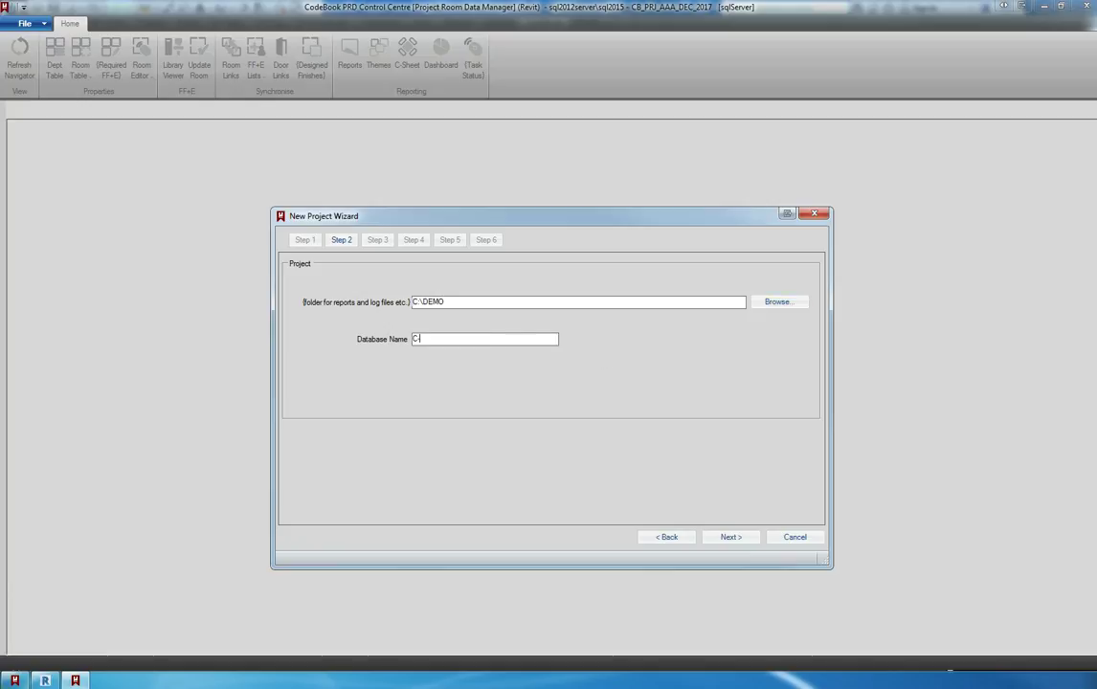
text(C-Sheets)
drag(442, 339, 313, 320)
key(ctrl+c)
click(742, 541)
Step: Fill in project title C-Sheets, number 001 and note C-Sheets
click(727, 536)
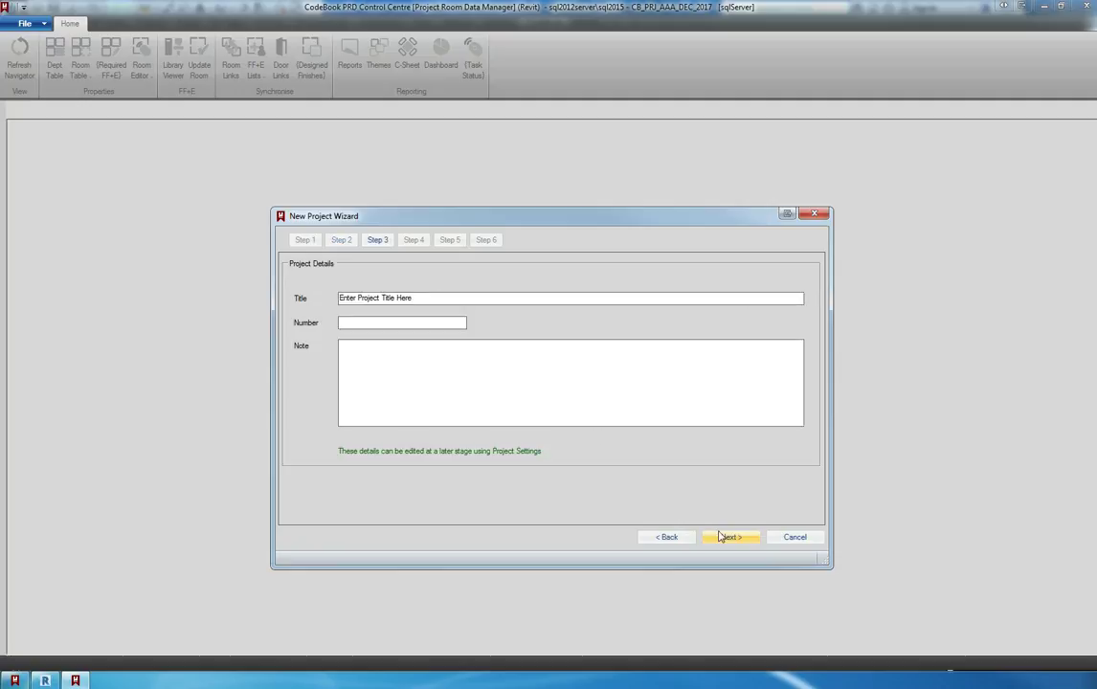
drag(450, 297, 319, 315)
key(ctrl+v)
click(368, 322)
text(001)
key(Tab)
key(ctrl+v)
Step: Keep new libraries through the remaining wizard steps and create the project
click(732, 537)
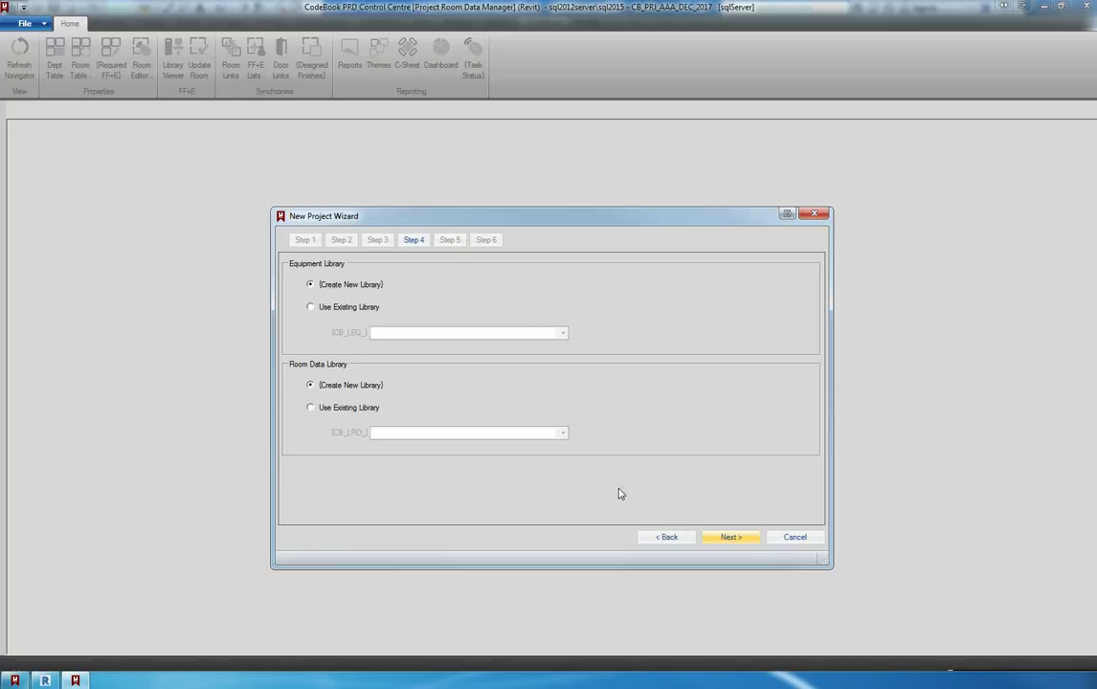
click(730, 537)
click(730, 537)
click(730, 537)
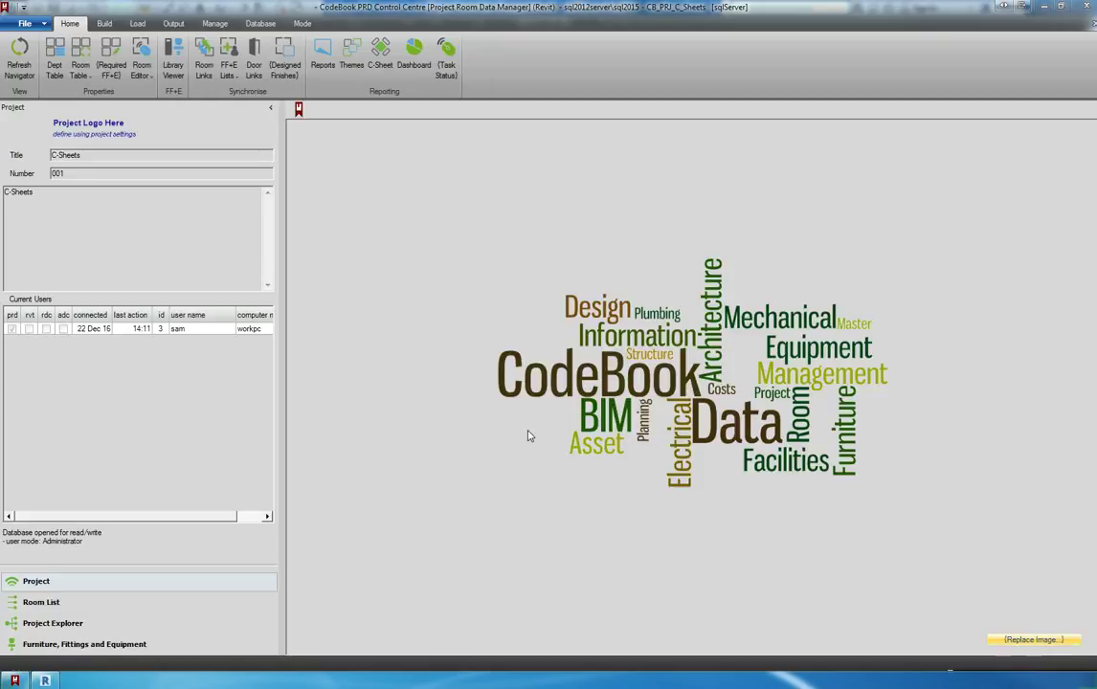
Step: View the C-Sheets project's empty Room List, then its Project Explorer tree
click(86, 603)
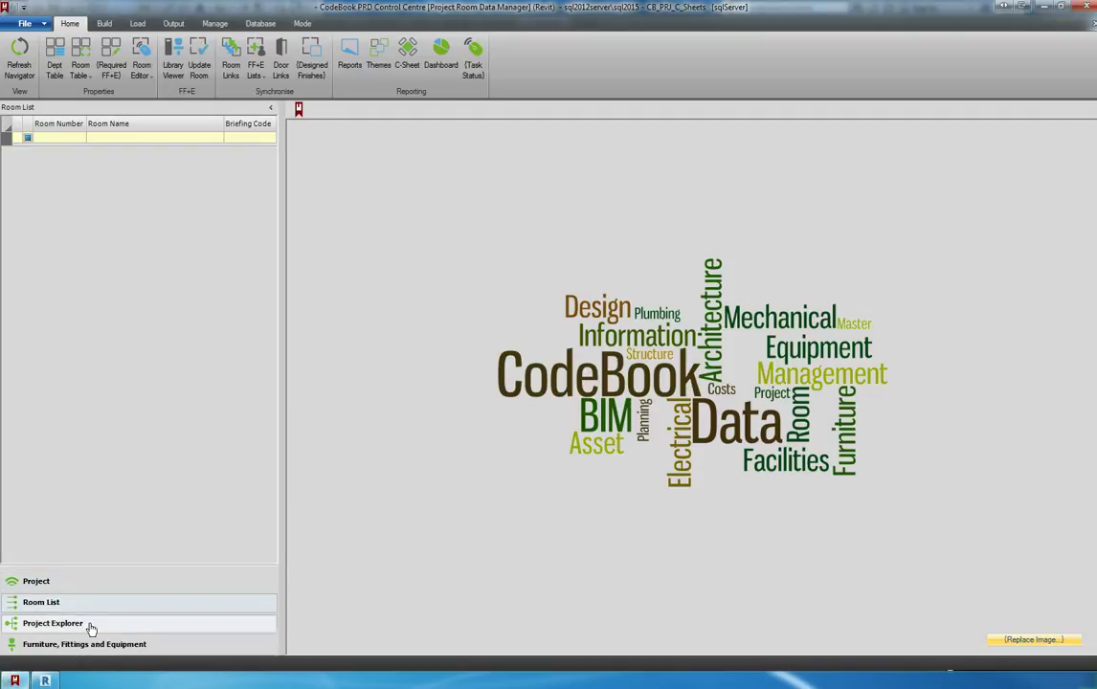
click(91, 625)
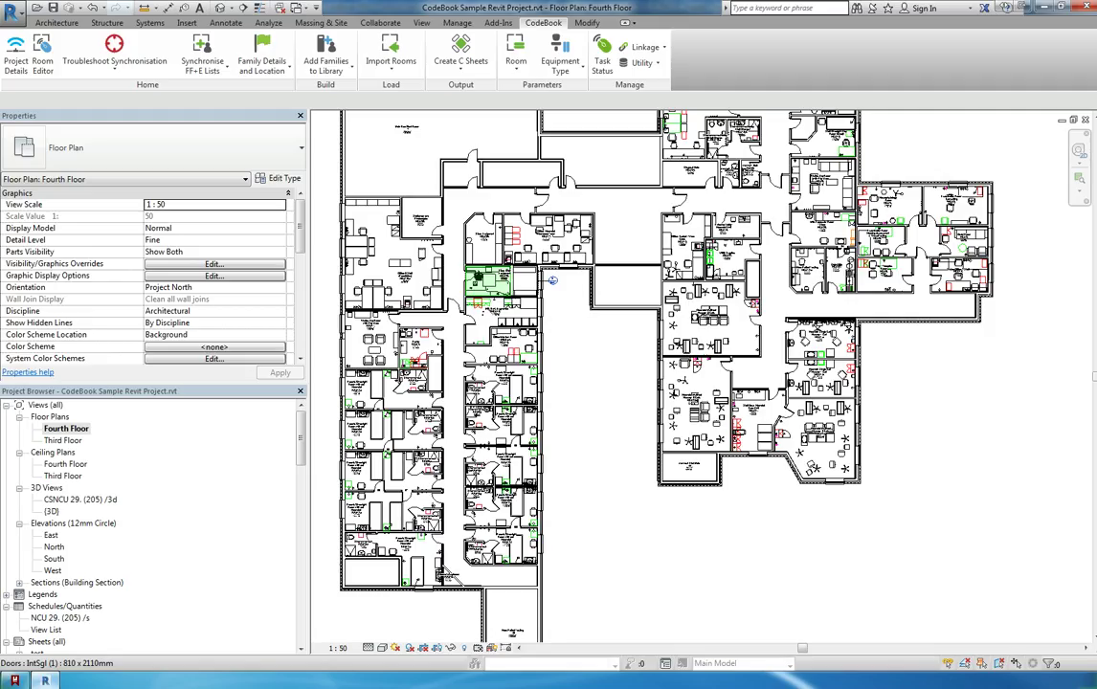
Step: Choose Export Rooms from the CodeBook Import Rooms dropdown and dismiss the warning
click(391, 66)
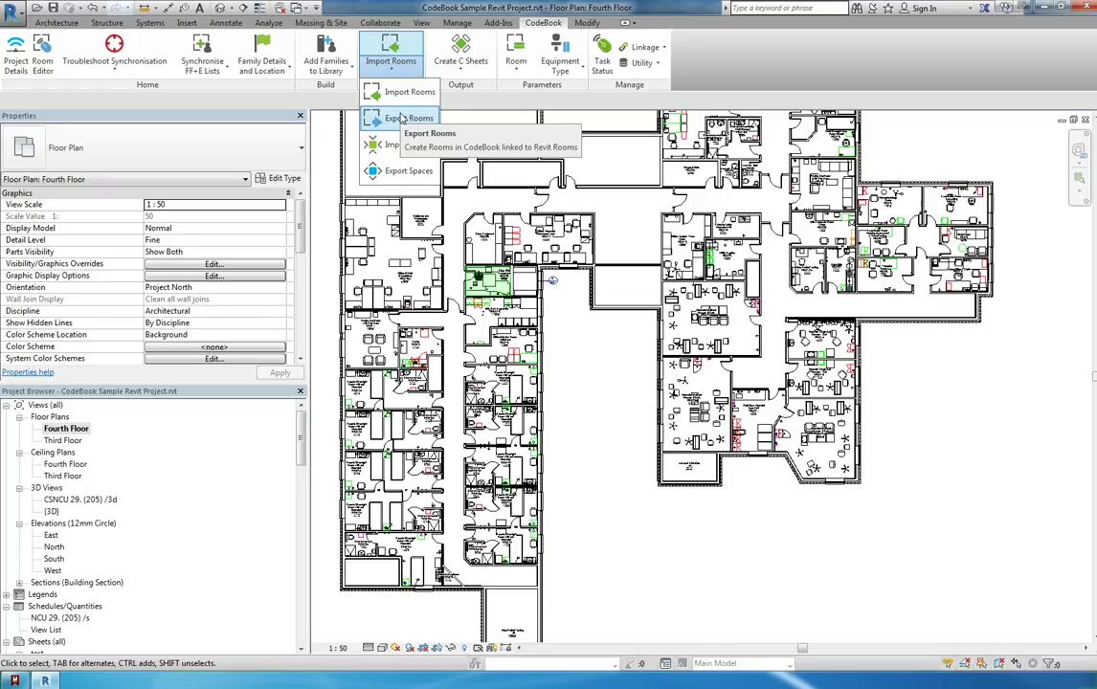
click(402, 116)
click(661, 376)
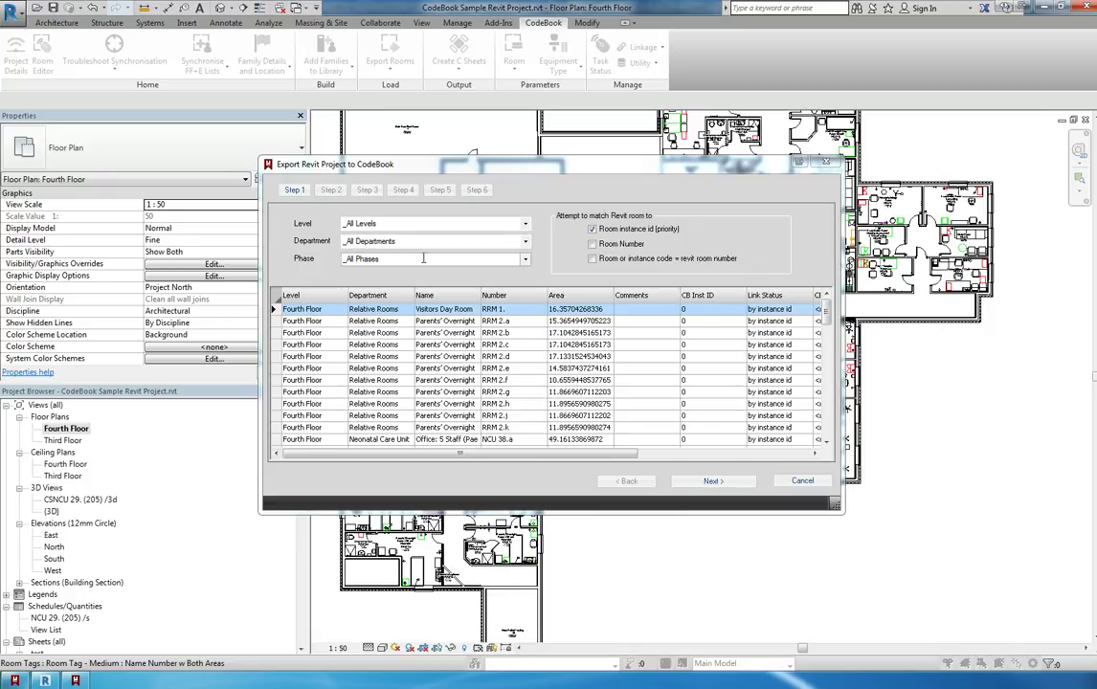
Step: Choose Always Create New CodeBook Rooms, keep default mapping and codes, reach Step 6
click(720, 481)
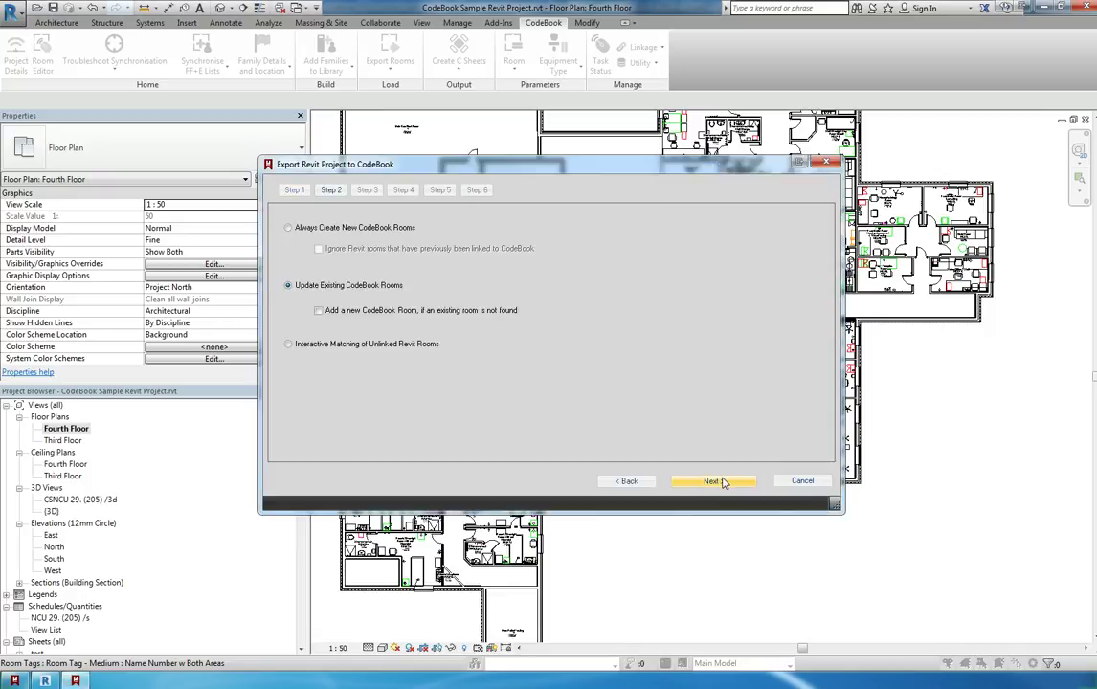
click(333, 228)
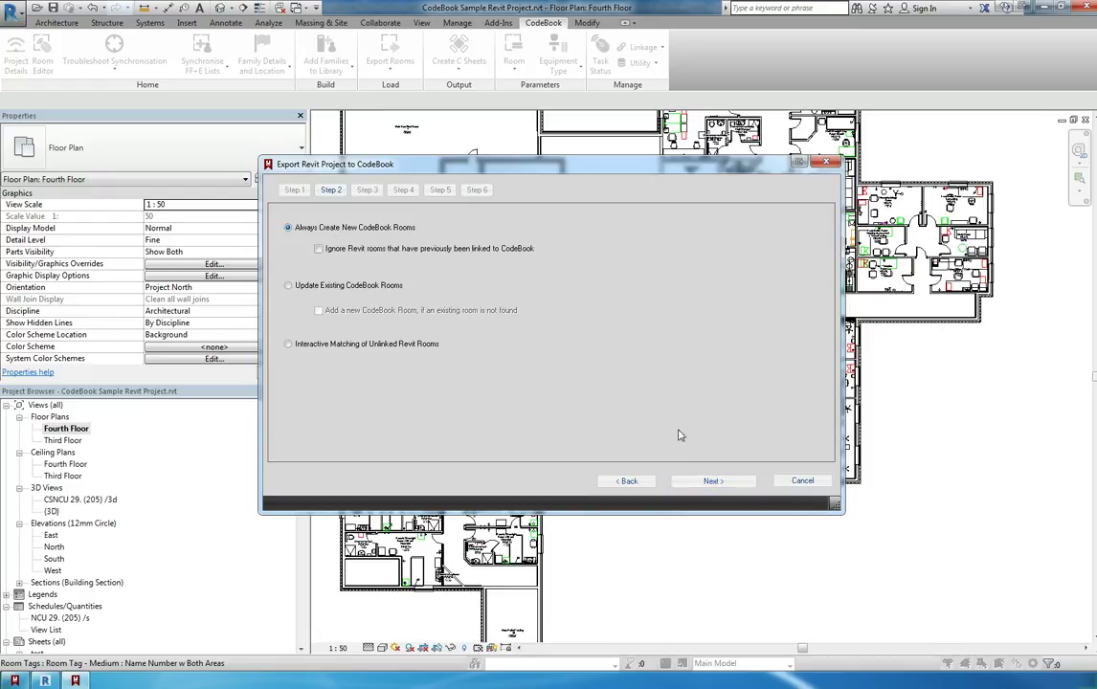
click(691, 485)
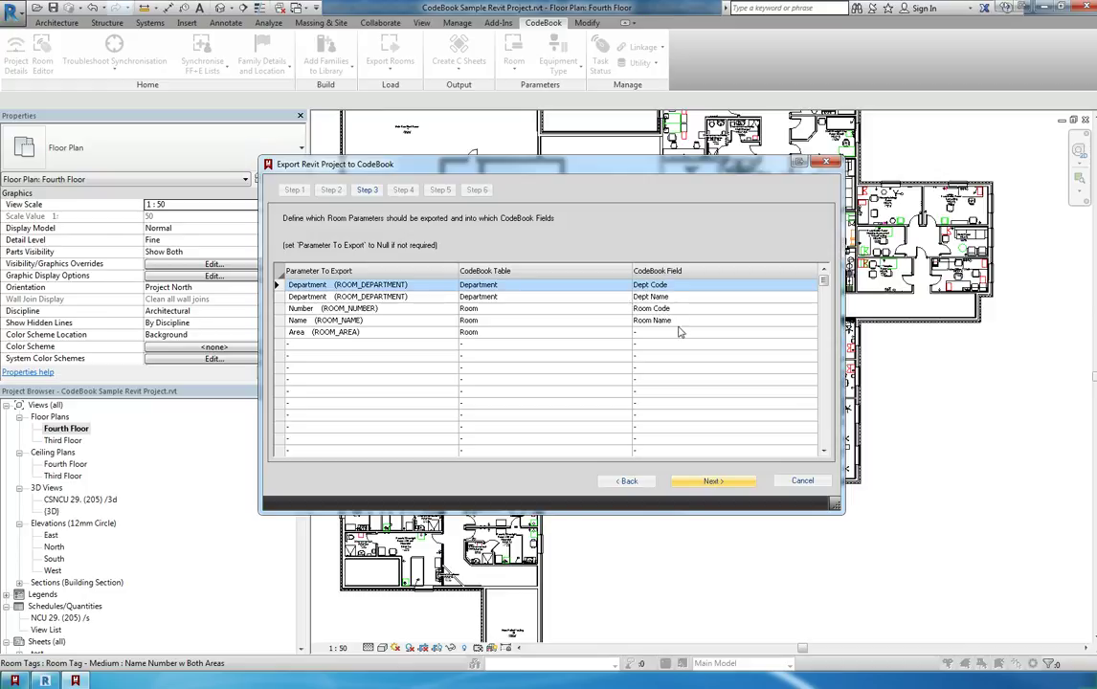
click(693, 481)
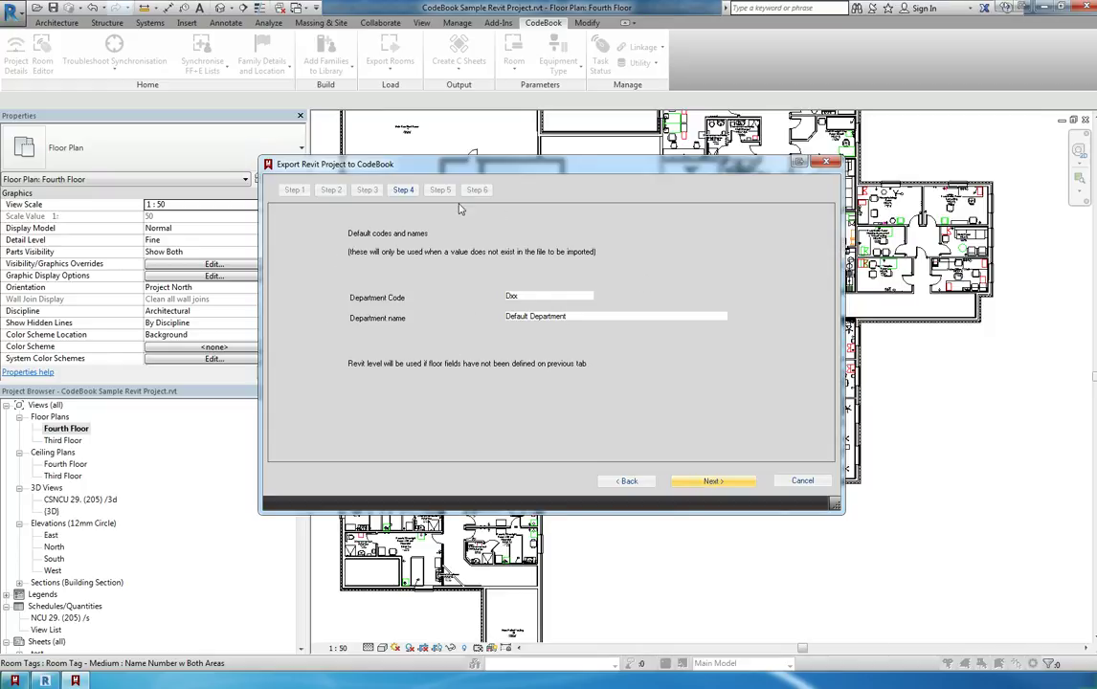
click(713, 481)
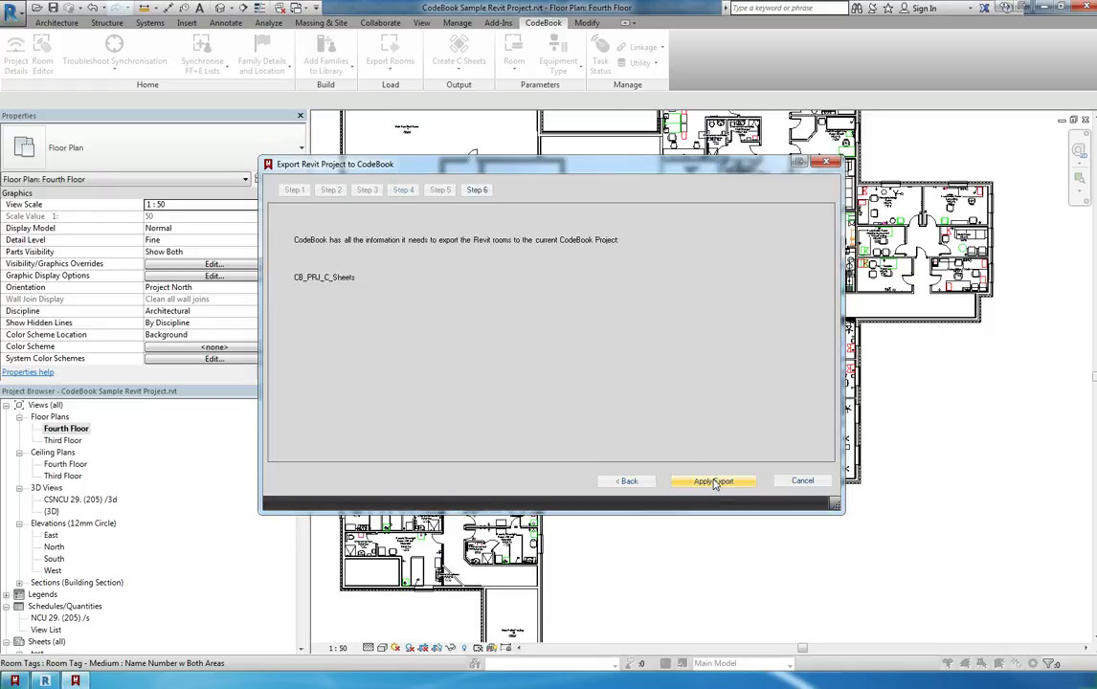
Step: Apply the export, acknowledge the 62 rooms and 62 instances added, and close it
click(699, 486)
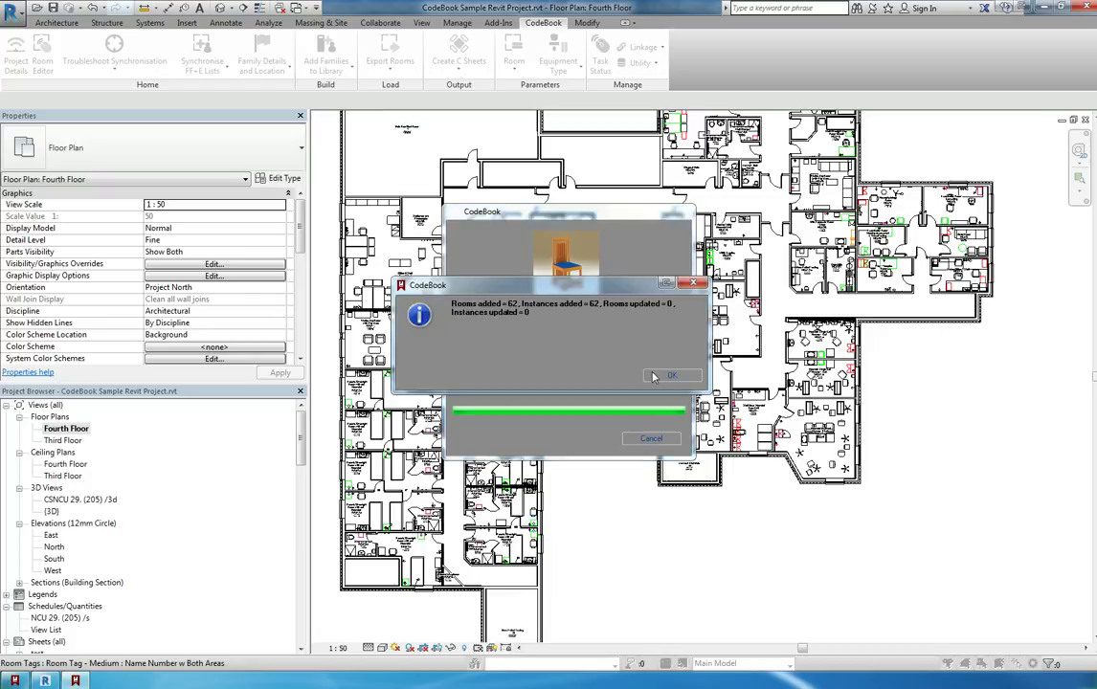
click(653, 377)
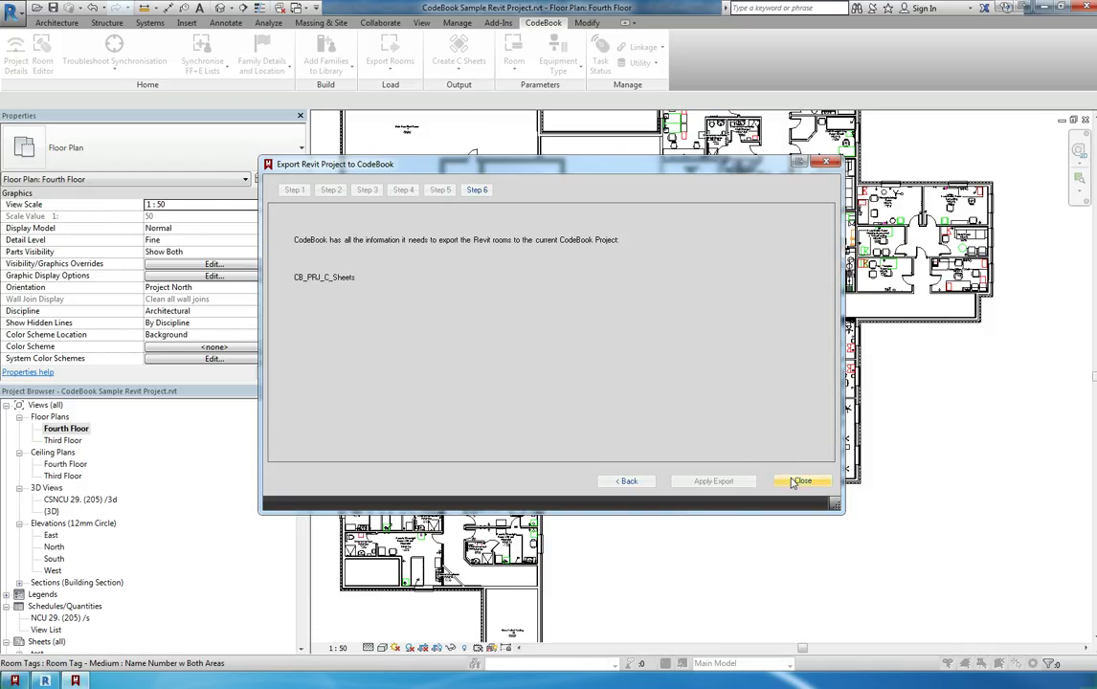
click(793, 482)
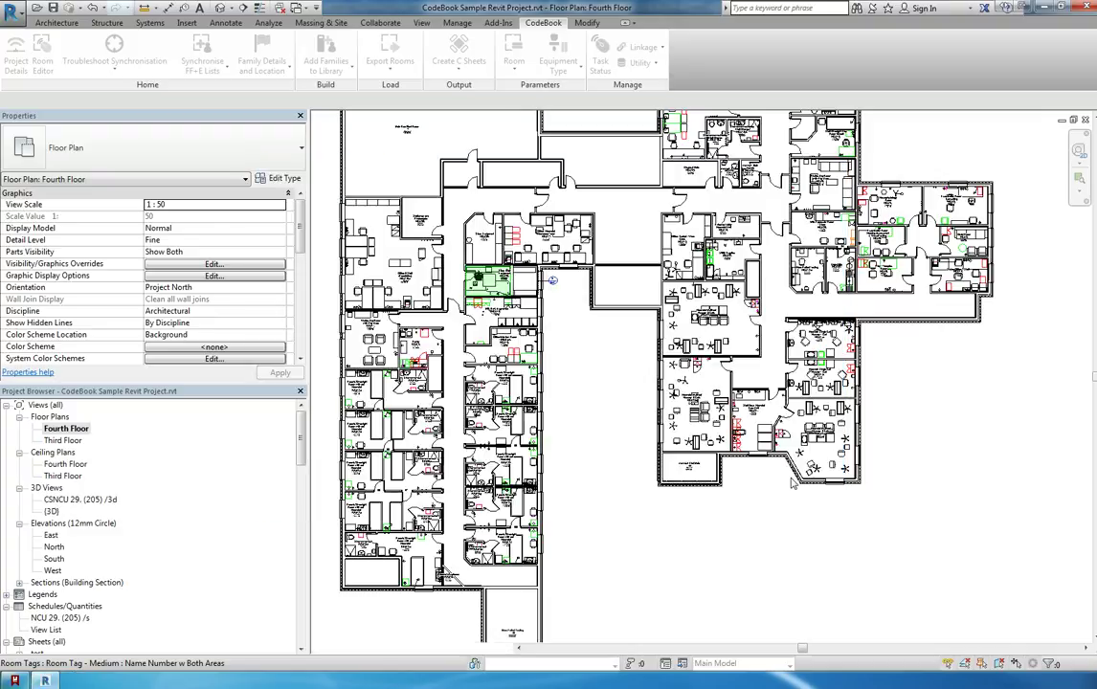
Step: Refresh the project tree and expand Neonatal Care Unit > Fourth Floor to select NCU 16
click(16, 681)
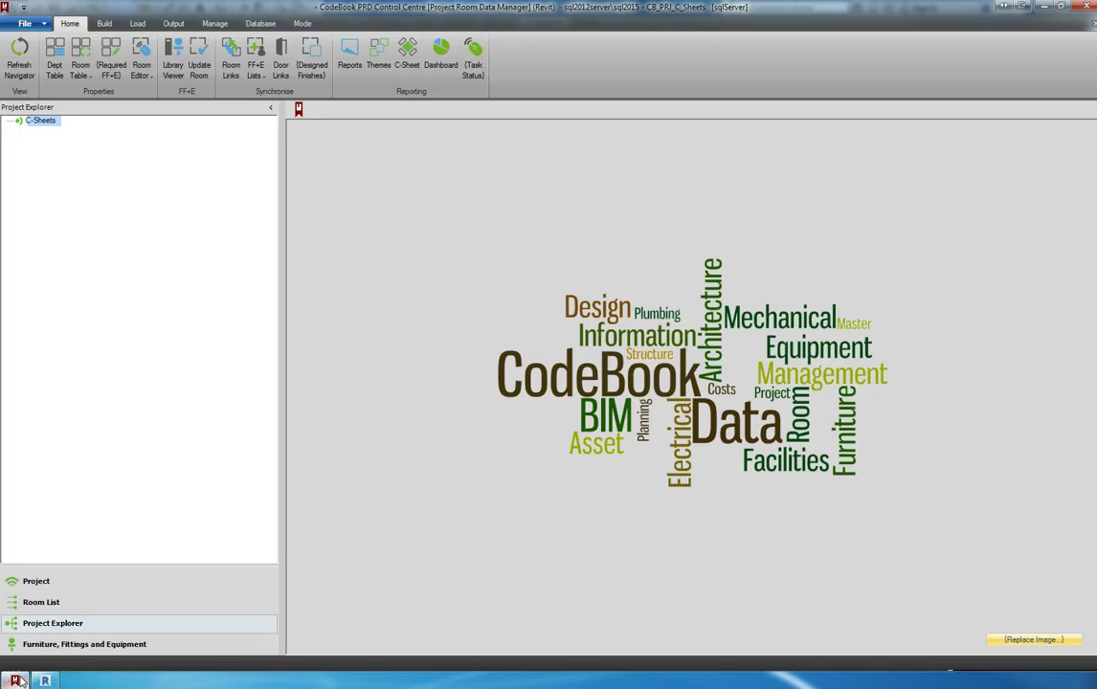
click(19, 53)
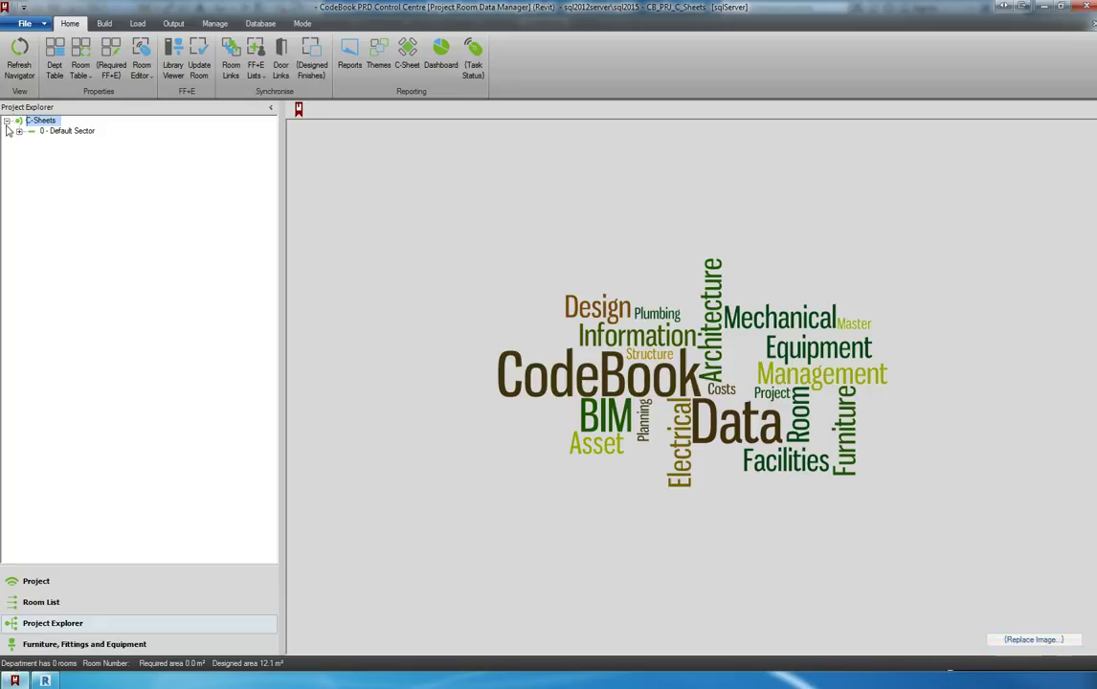
click(18, 131)
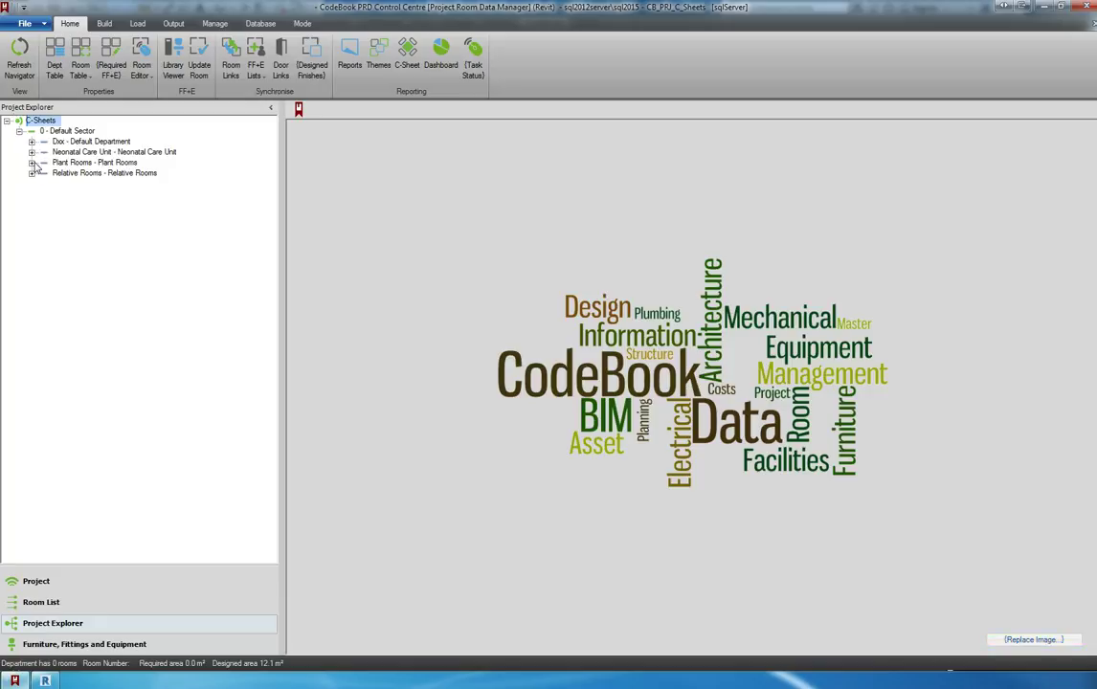
click(32, 142)
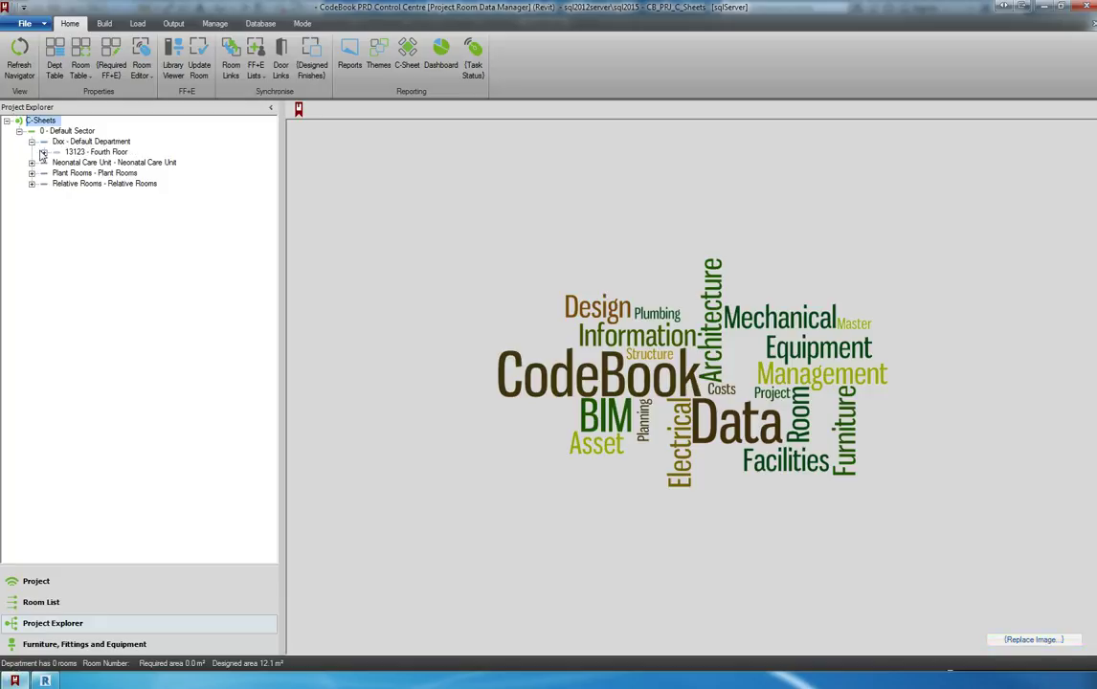
click(43, 152)
click(32, 173)
click(43, 184)
click(172, 267)
Step: Open NCU 16's Room Information in the Room Editor
scroll(187, 272, down, 1)
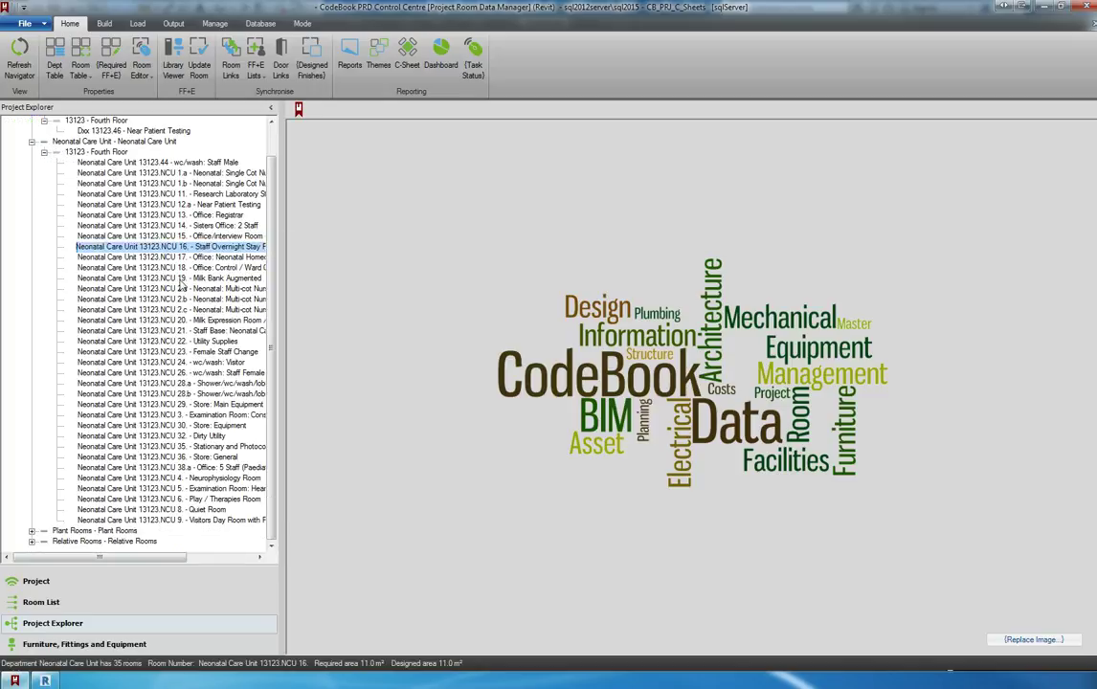
right_click(215, 248)
mouse_move(239, 259)
click(383, 262)
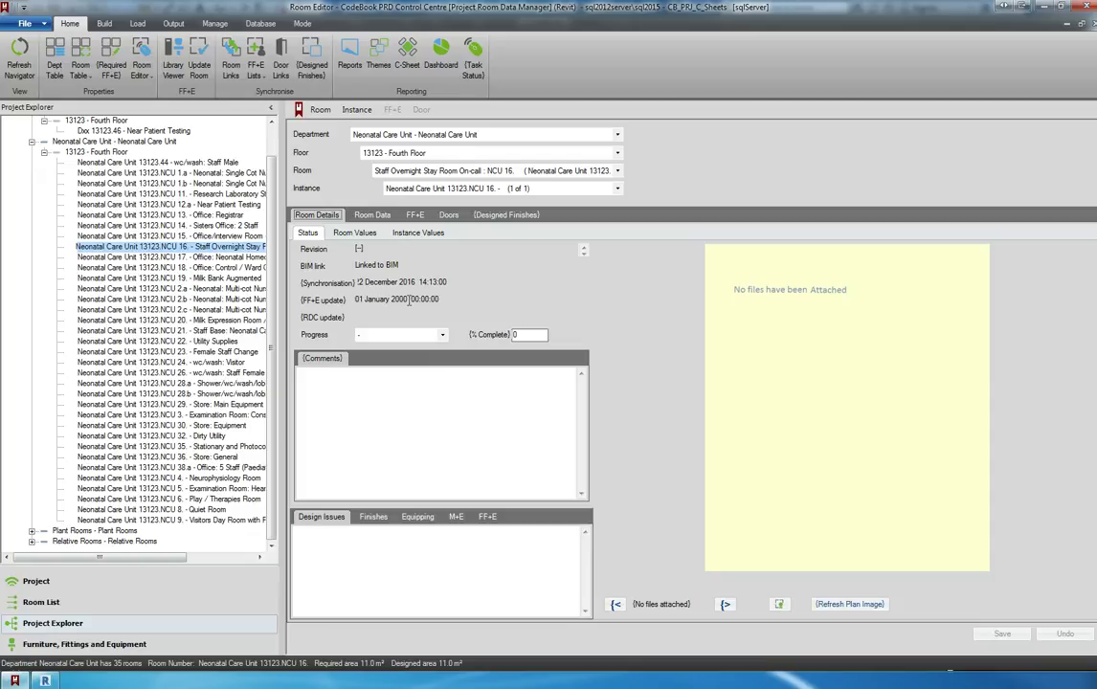
Step: Review NCU 16's Room Values, then display the room in Revit's Fourth Floor plan
click(344, 232)
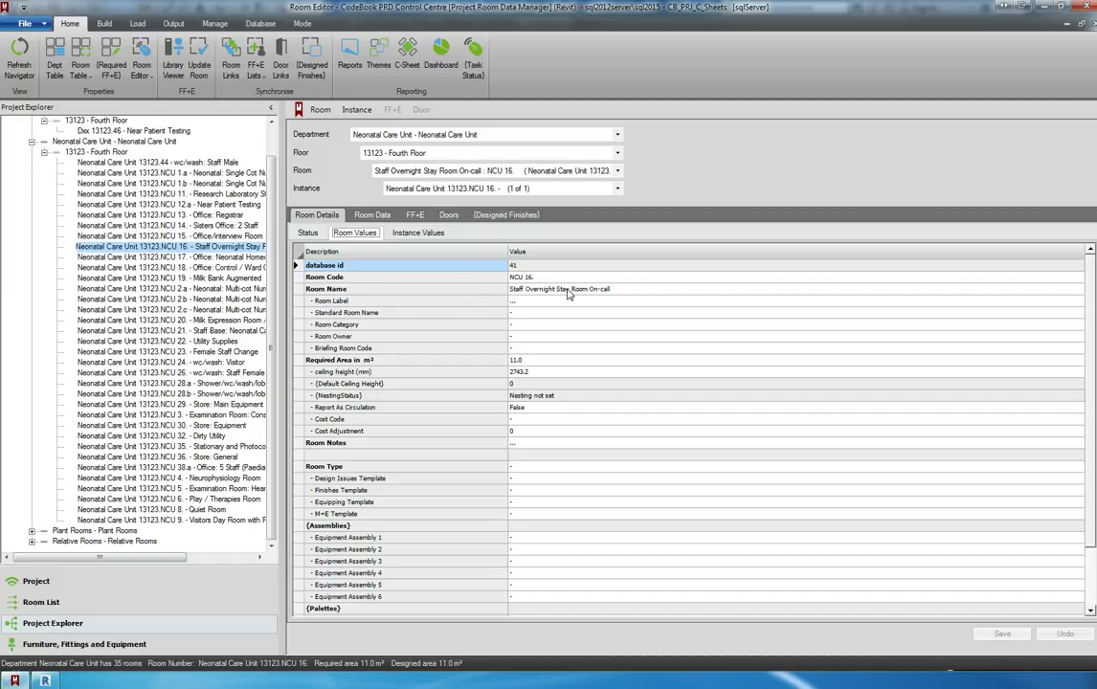
right_click(234, 248)
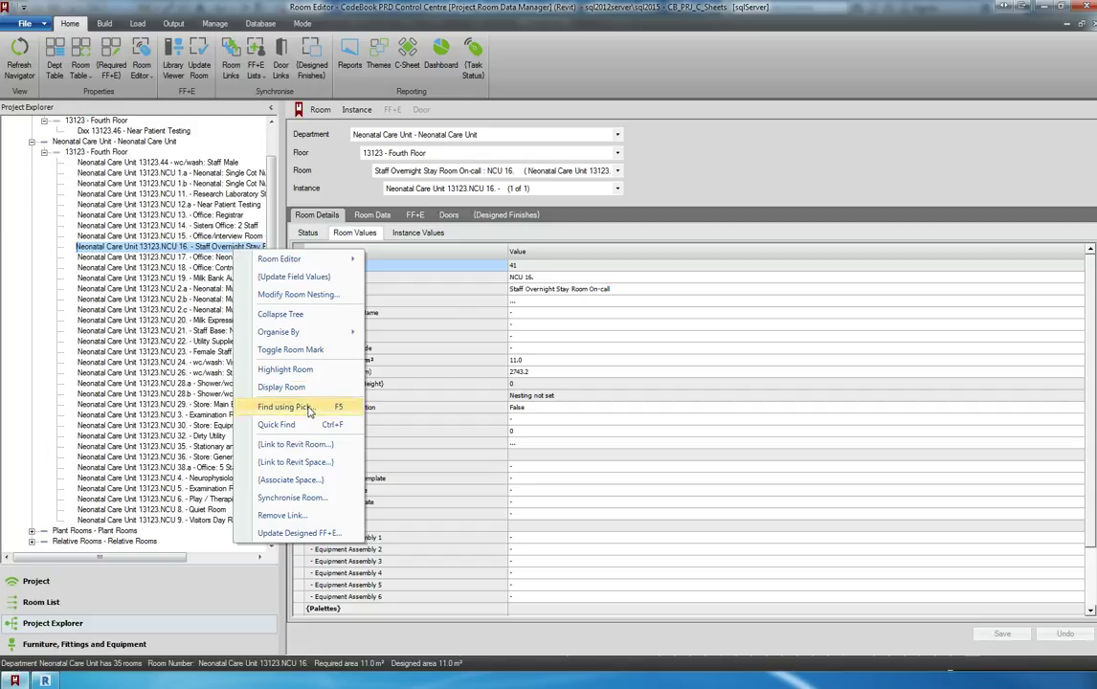
click(282, 387)
click(668, 376)
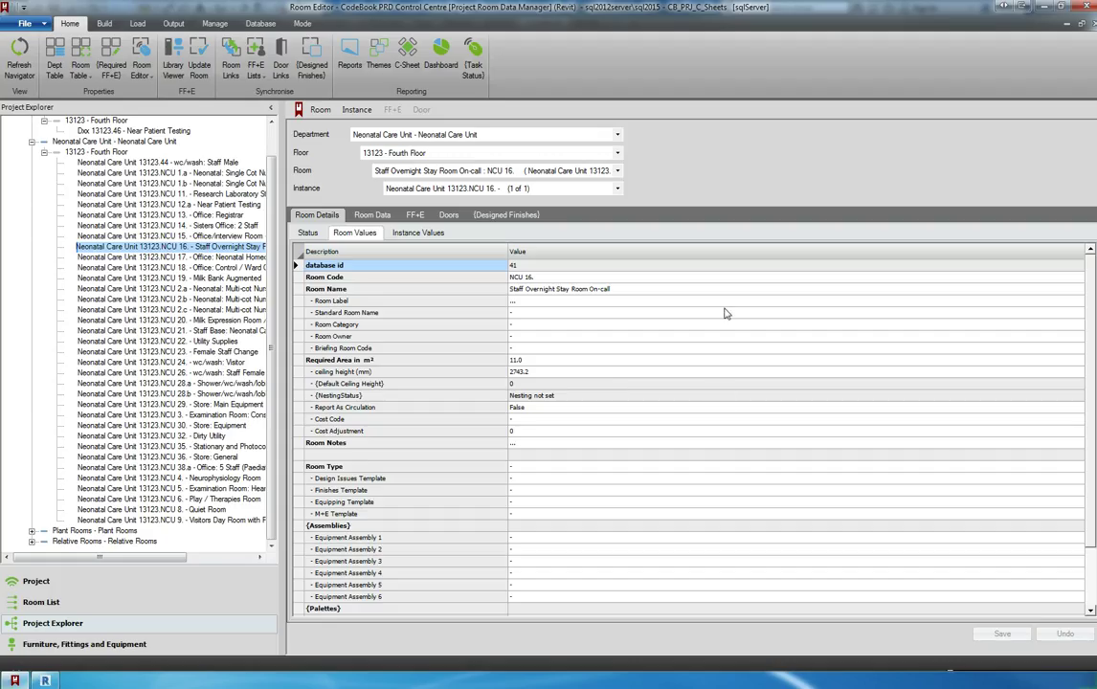
click(44, 679)
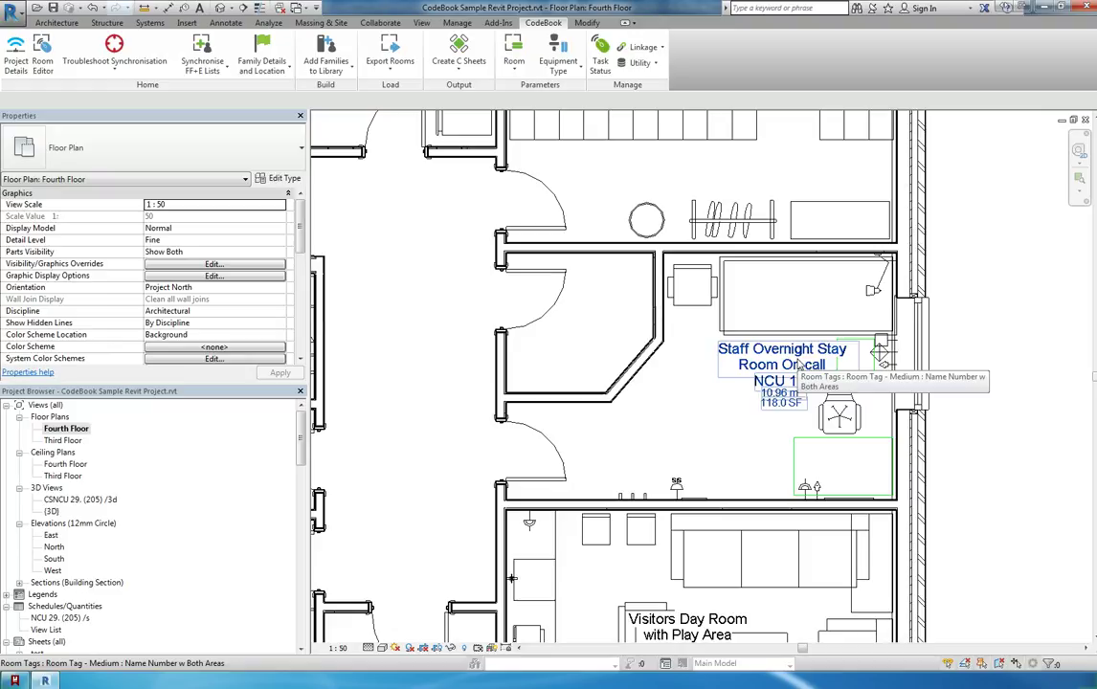
Step: Open CodeBook's 'C' Sheet Creation window from the Create C Sheets command
click(459, 48)
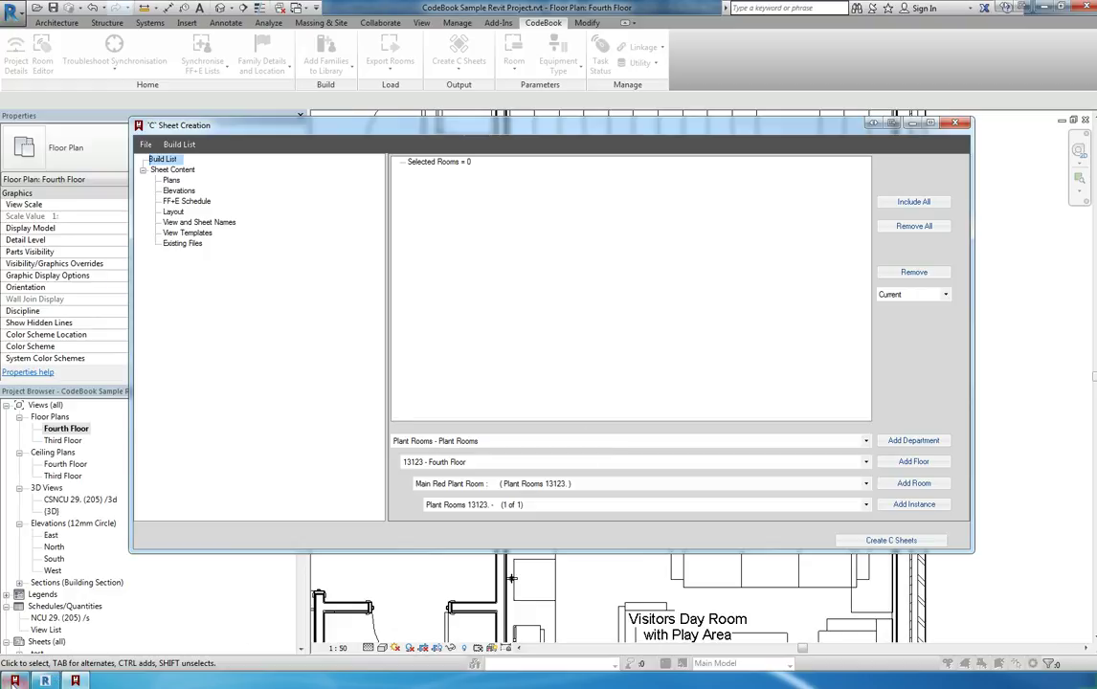
Step: Check the CodeBook Room Editor, then drag room NCU 16 into the Selected Rooms list
key(alt+Tab)
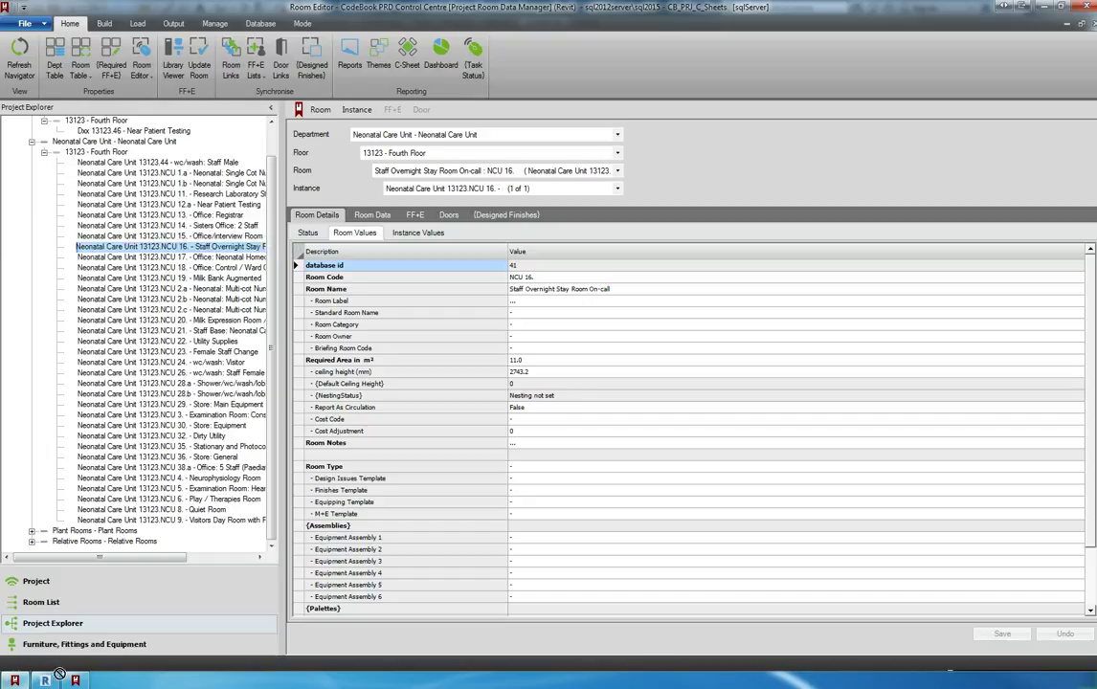
key(alt+Tab)
drag(658, 198, 657, 200)
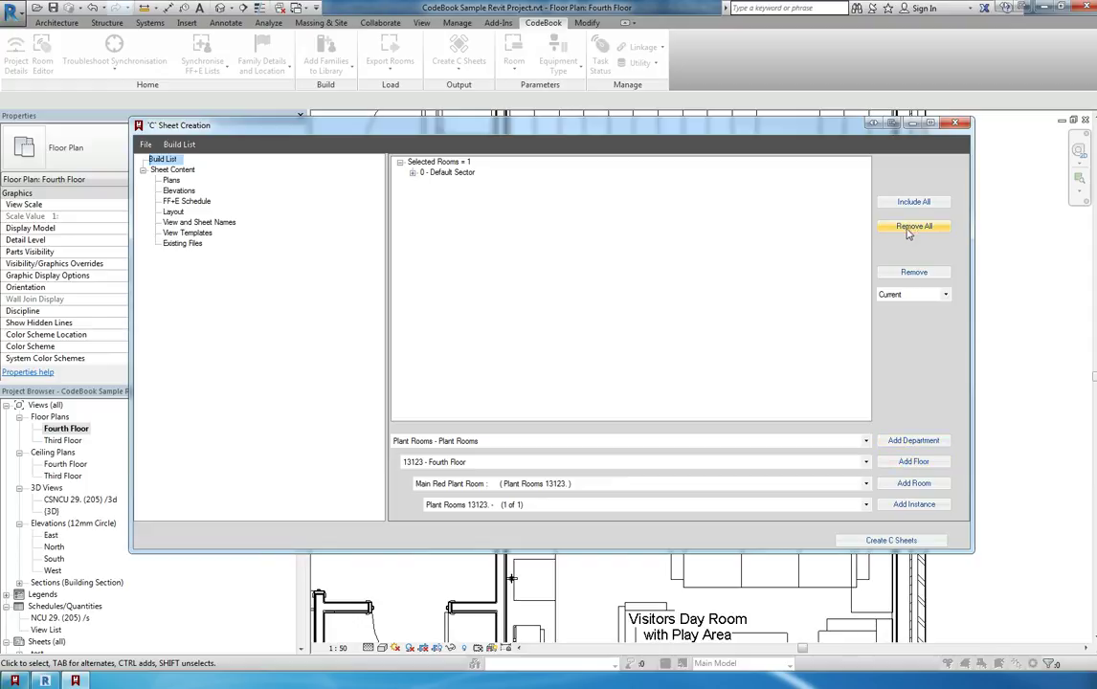
Step: Review the Plans, Elevations, FF+E Schedule, Layout, View and Sheet Names, and View Templates settings
click(169, 180)
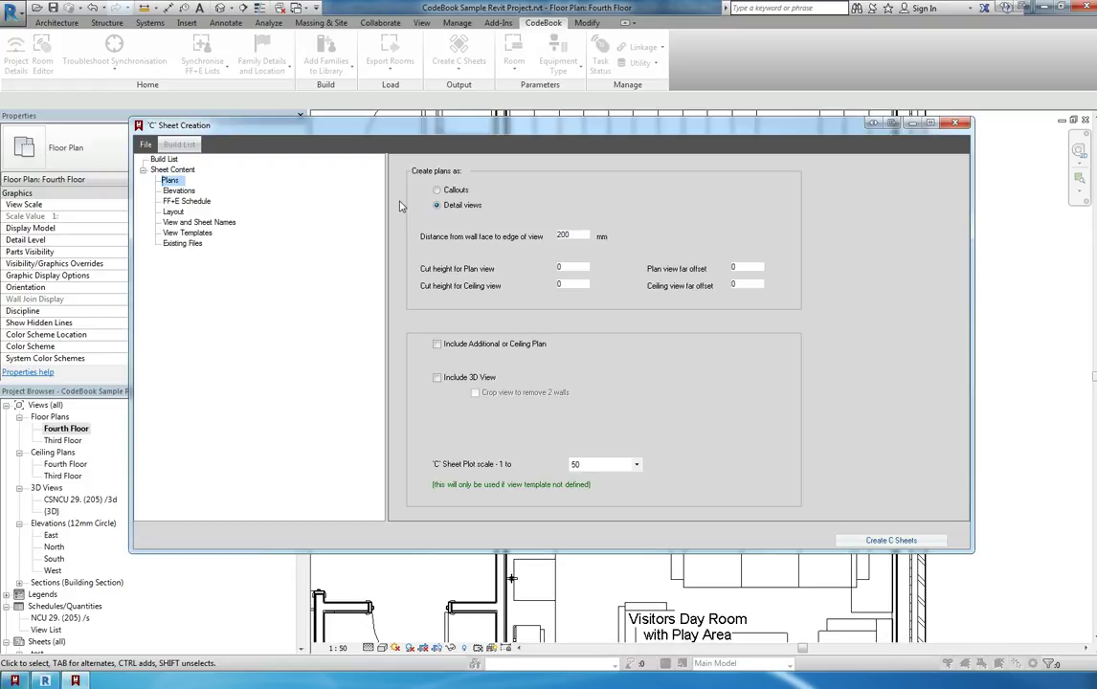
click(177, 191)
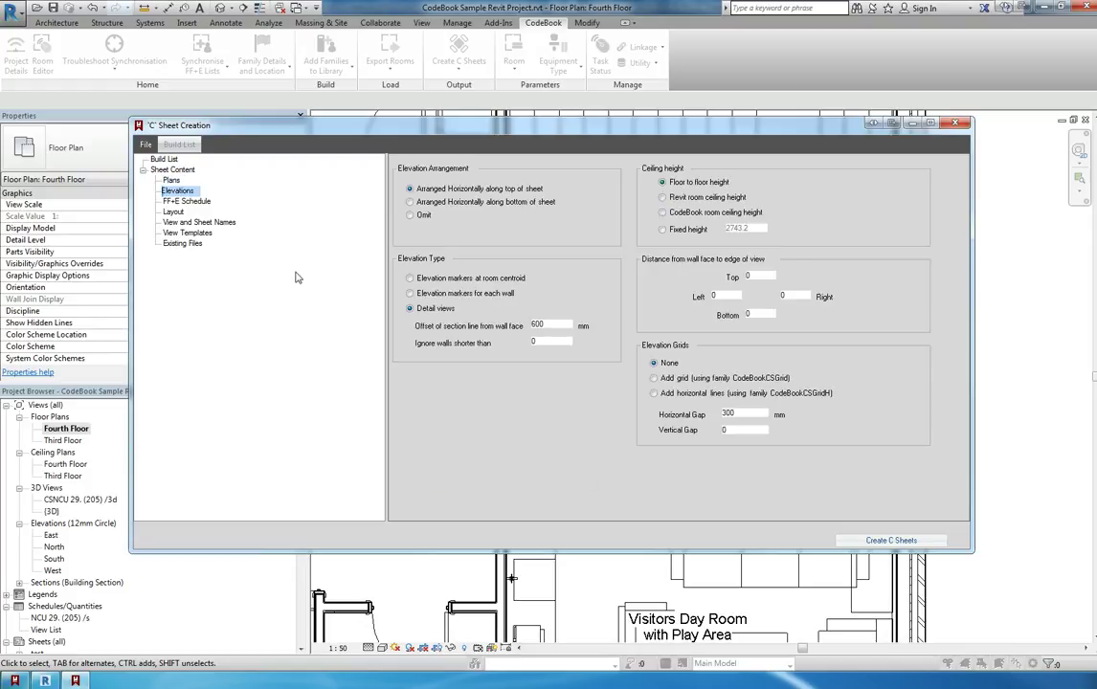
click(187, 201)
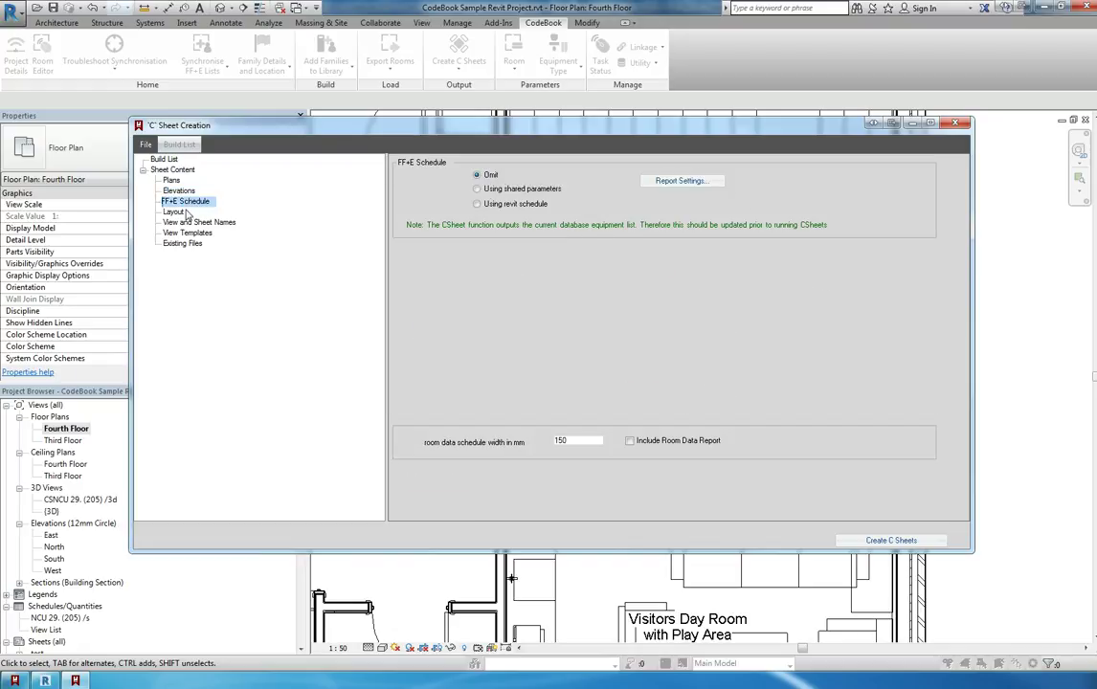
click(173, 211)
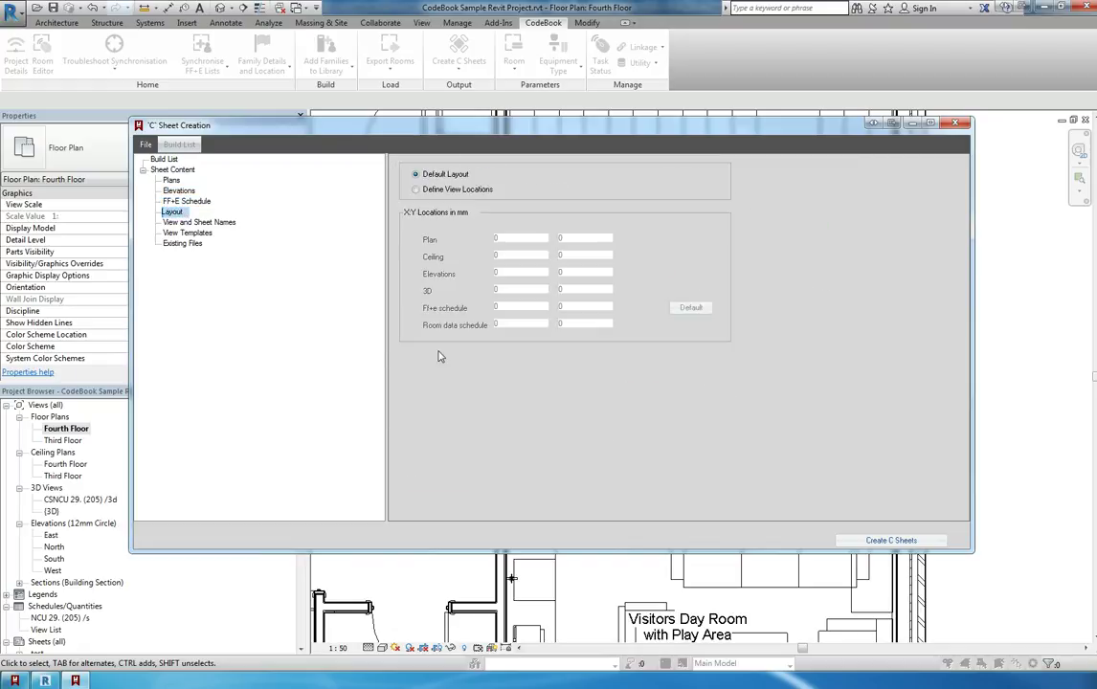
click(191, 222)
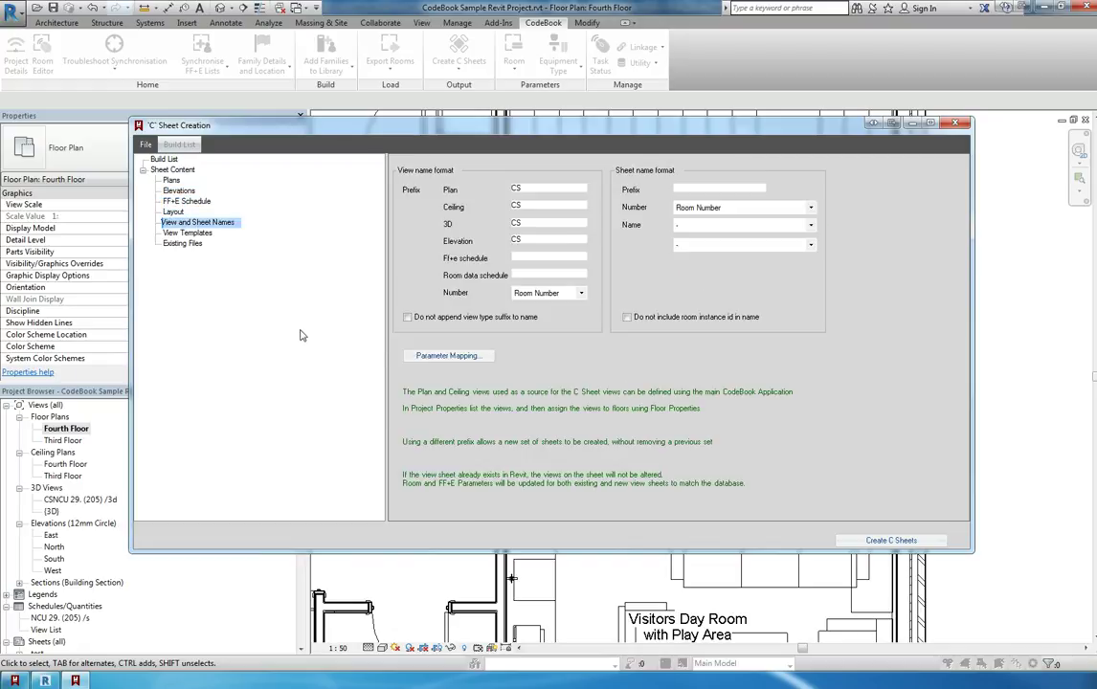
click(191, 234)
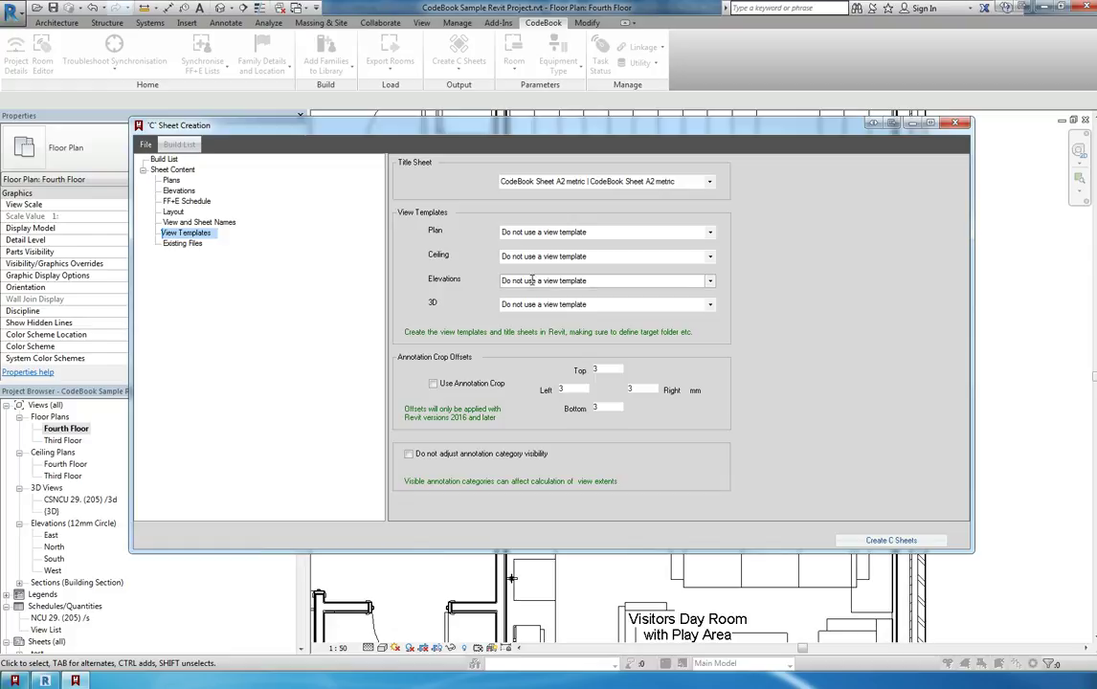
Step: Under Existing Files, choose 'Create new view sheet and views', then return to the Build List
click(178, 243)
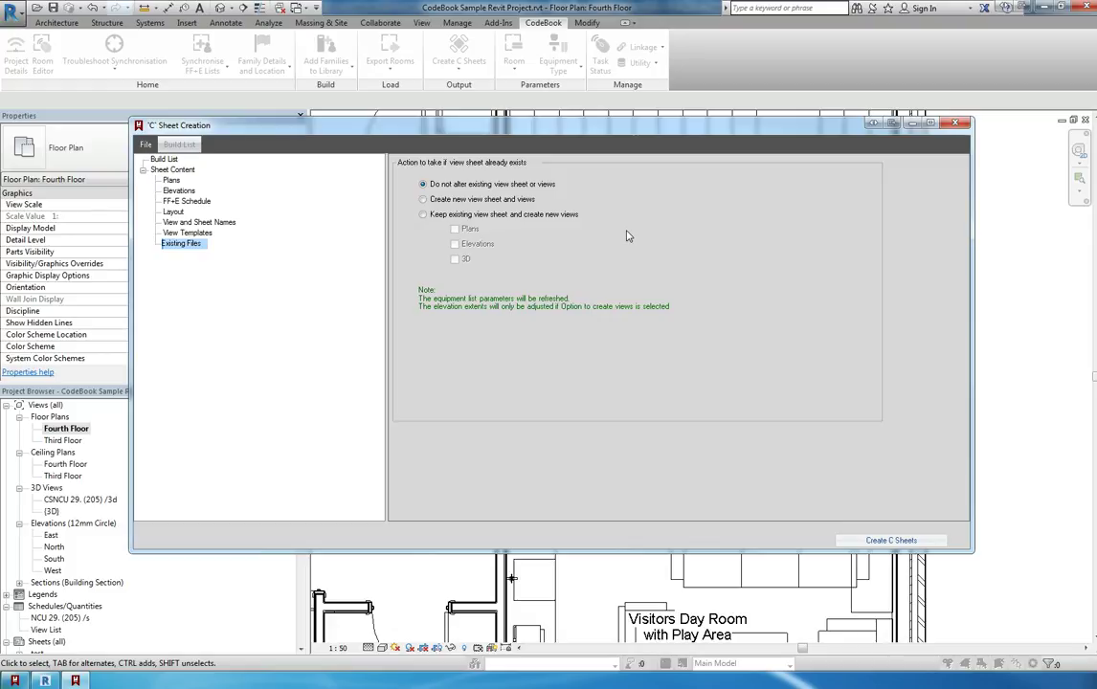
click(423, 199)
click(164, 159)
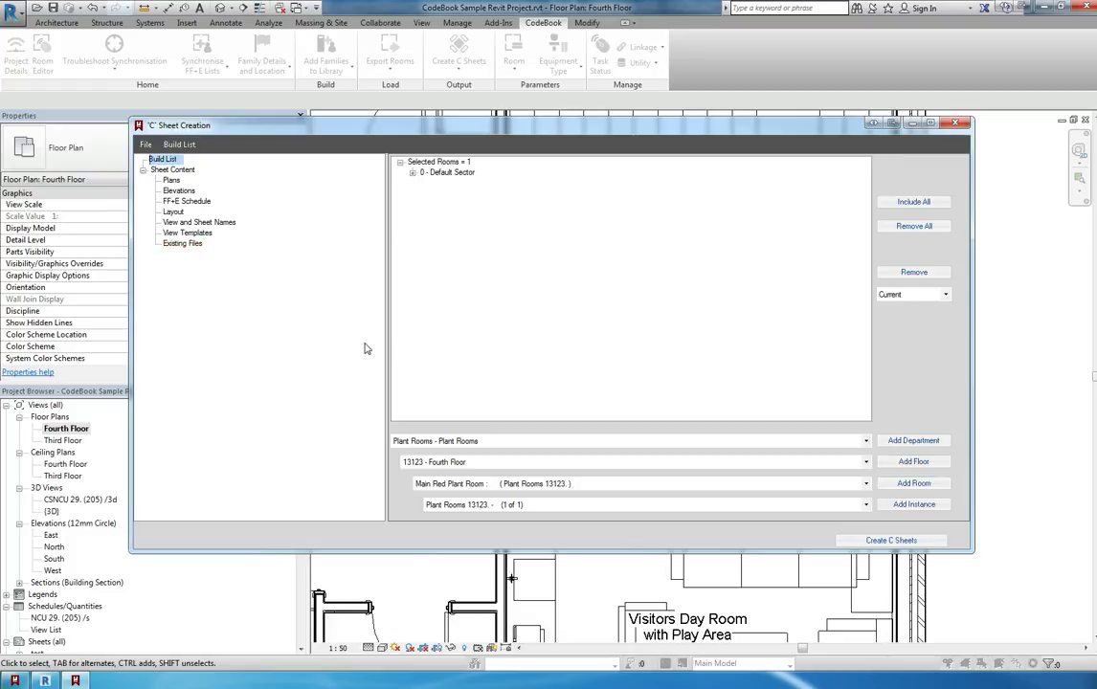
Step: Expand Default Sector > Neonatal Care Unit > fourth floor to Staff Overnight Stay, then create its C sheet
click(412, 172)
click(425, 182)
click(438, 194)
click(450, 204)
click(921, 541)
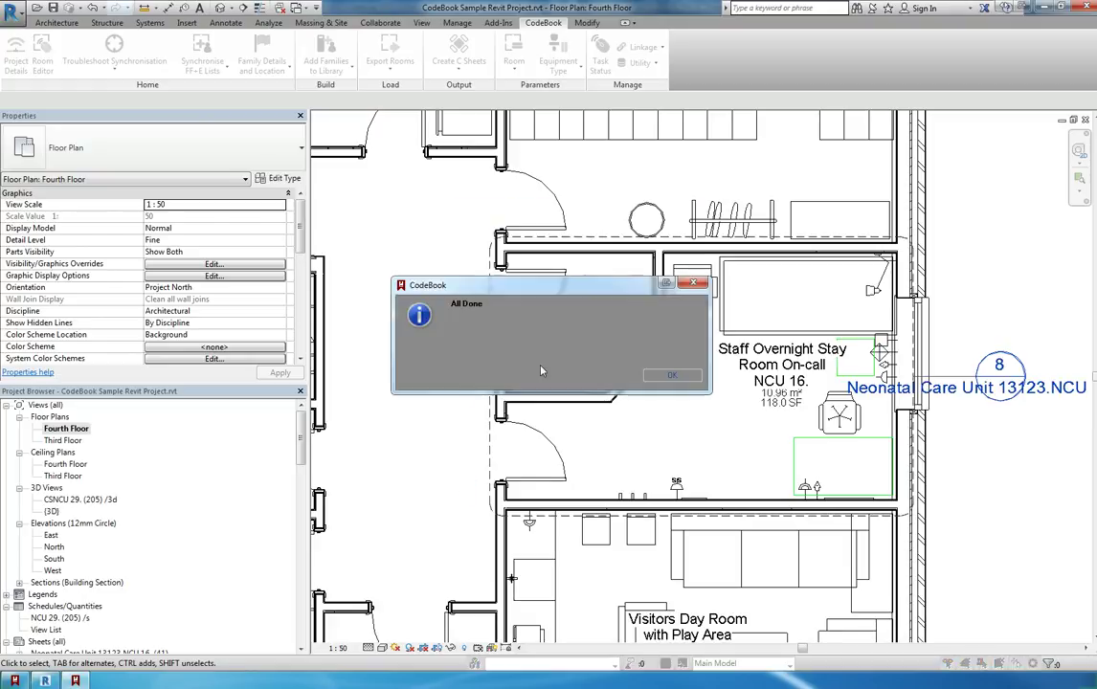
click(670, 375)
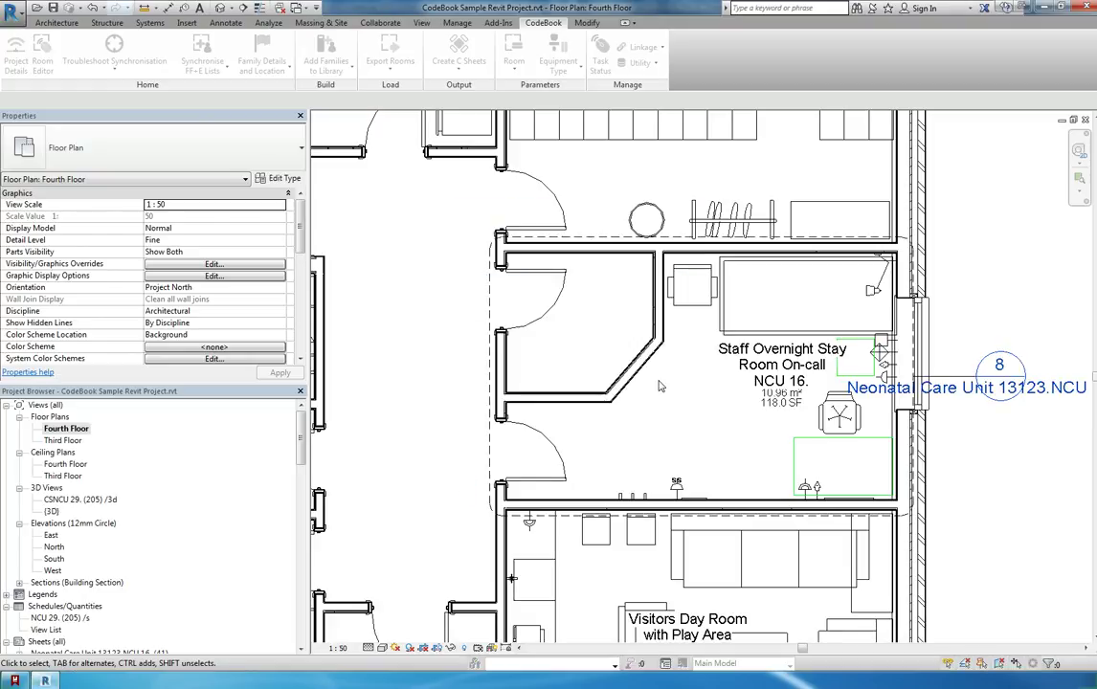